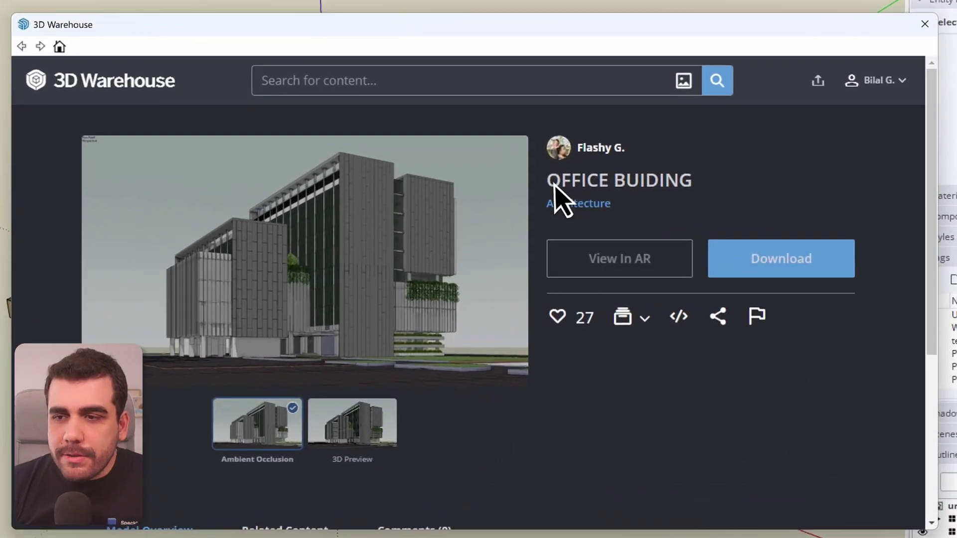
Close the 3D Warehouse page to return to the office building model in SketchUp
left_click_drag(554, 186, 698, 185)
left_click(737, 191)
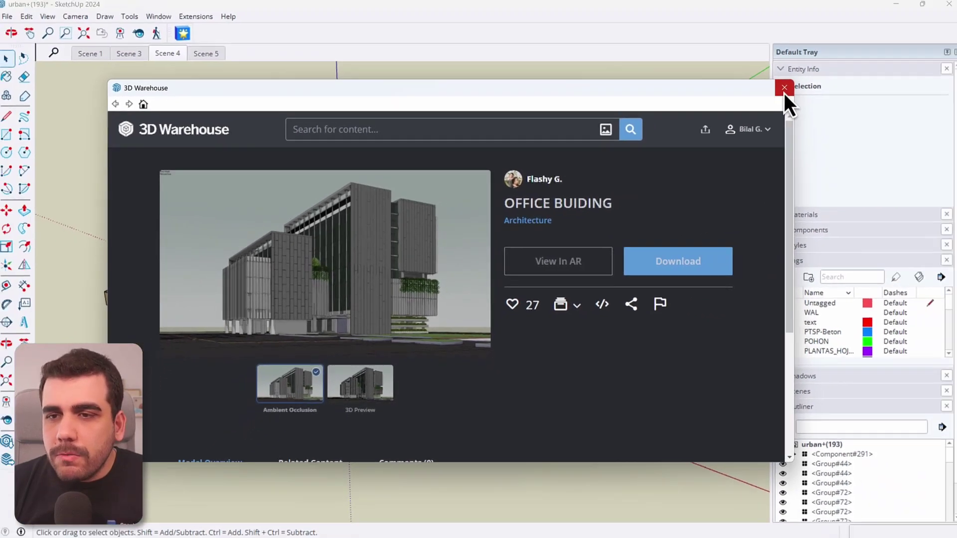
left_click(784, 88)
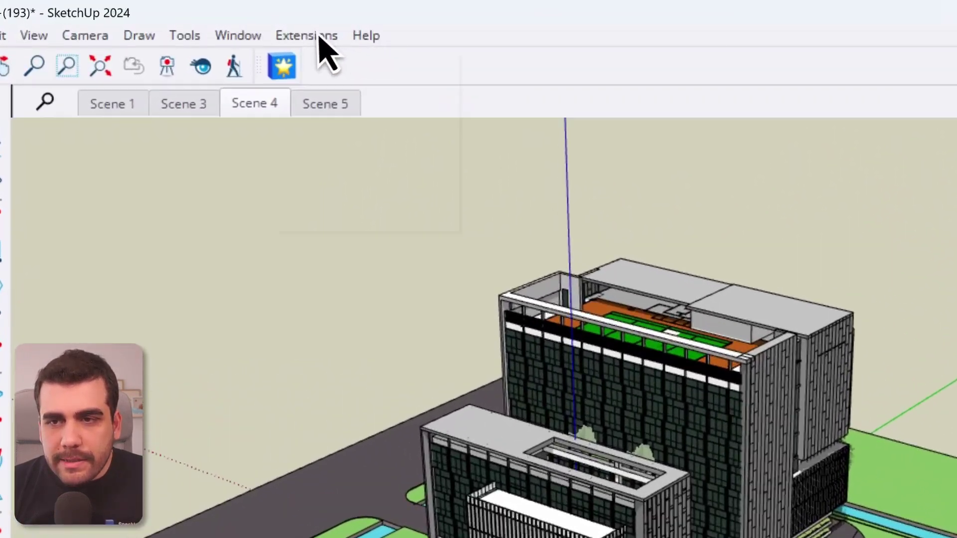
Check the Extensions menu and the toolbar list for the Speckle (Beta) toolbar
left_click(197, 19)
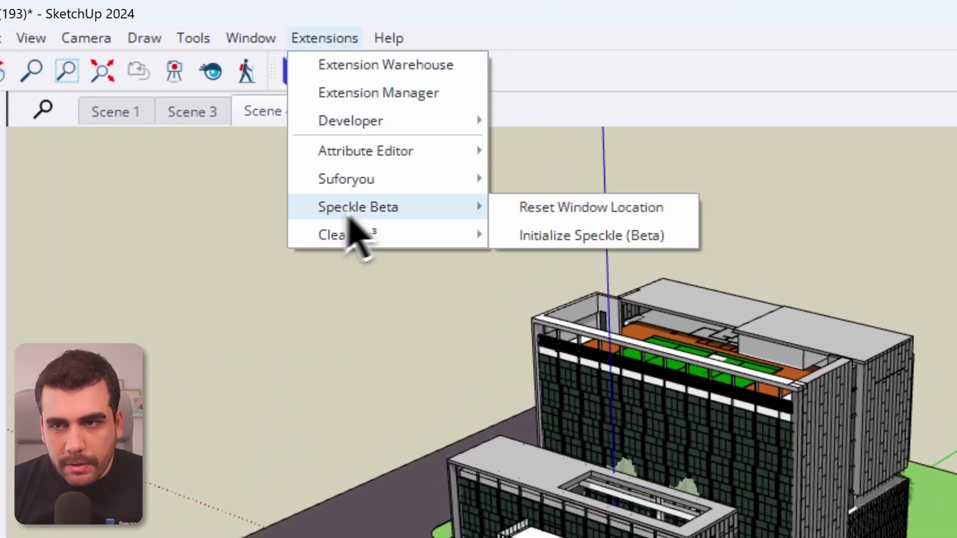
left_click(573, 102)
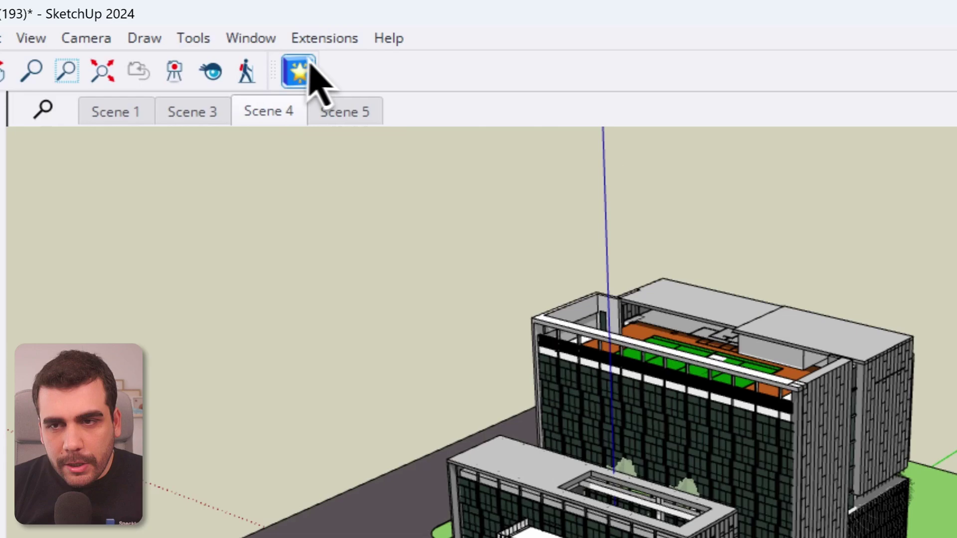
right_click(573, 68)
left_click(633, 104)
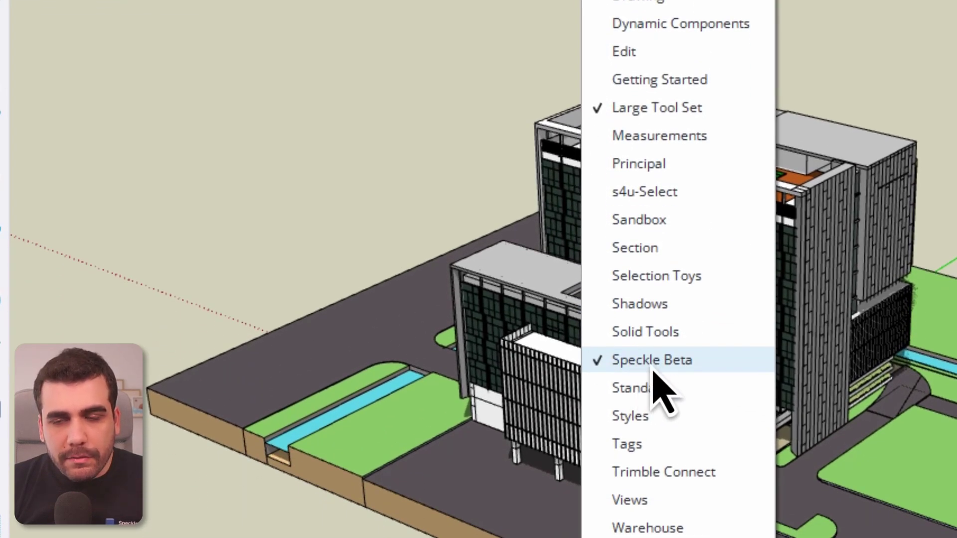
key("Escape")
Start publishing from the Speckle panel and create a new project named Office Building
left_click(299, 72)
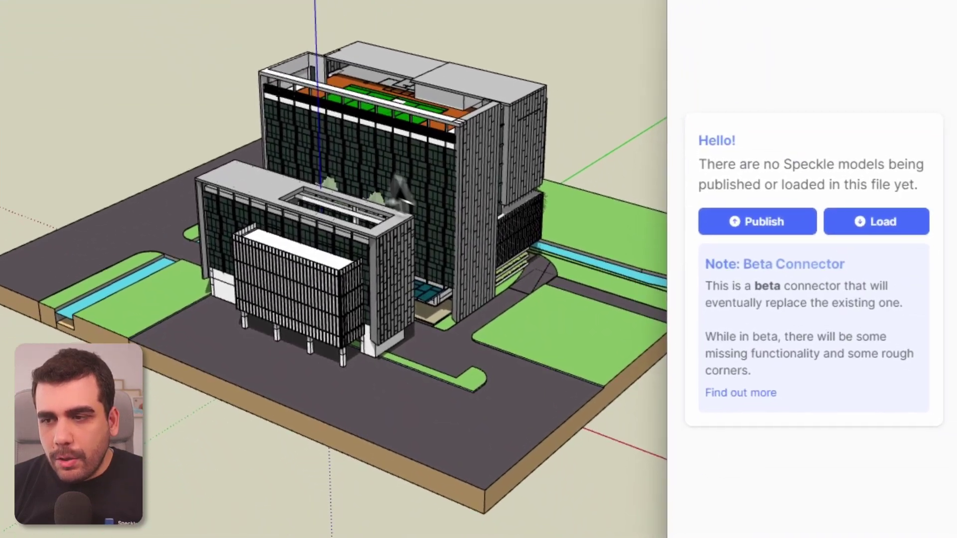
left_click(772, 249)
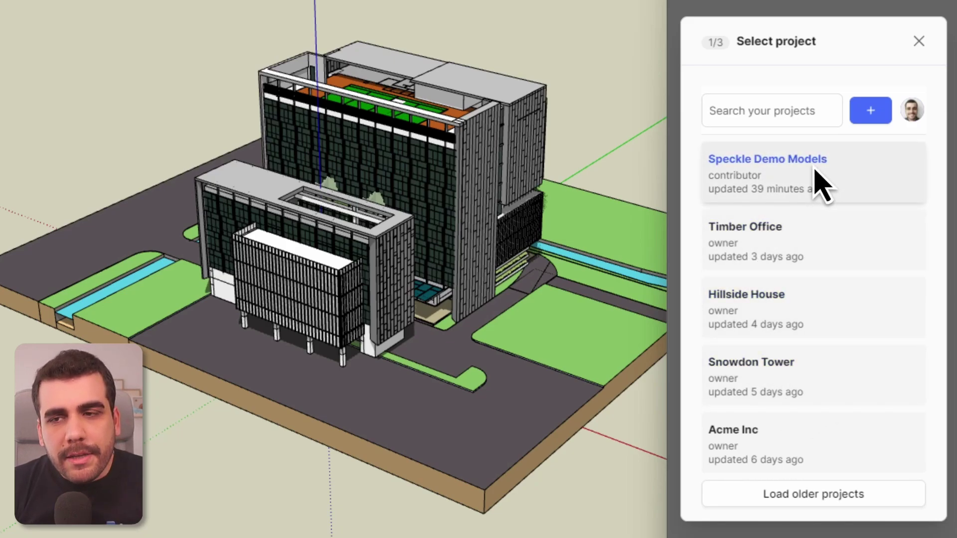
left_click(870, 112)
left_click(782, 257)
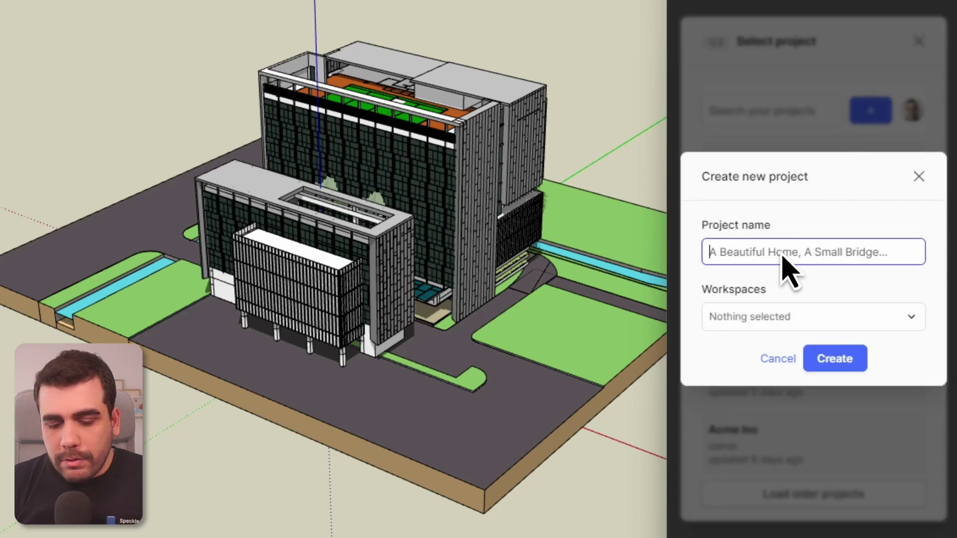
type("Office Building")
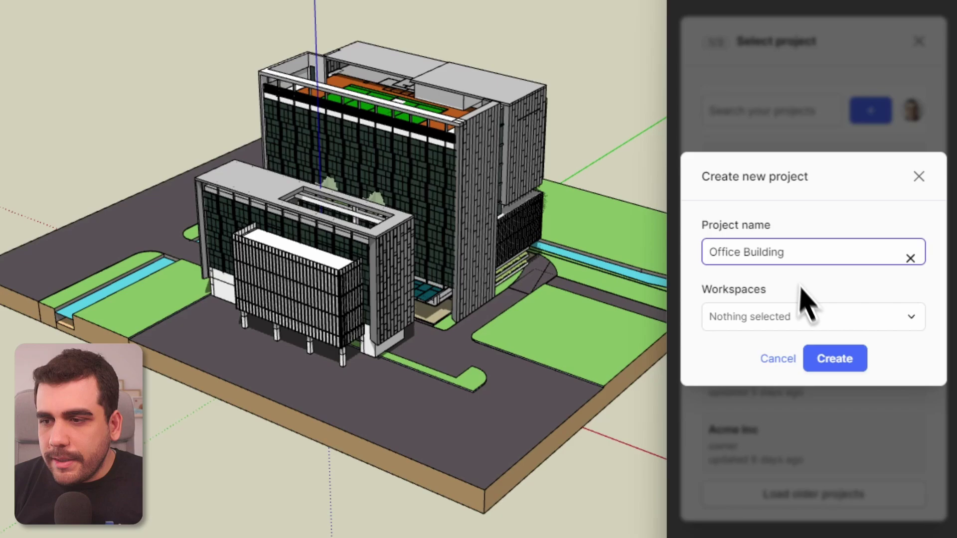
left_click(831, 369)
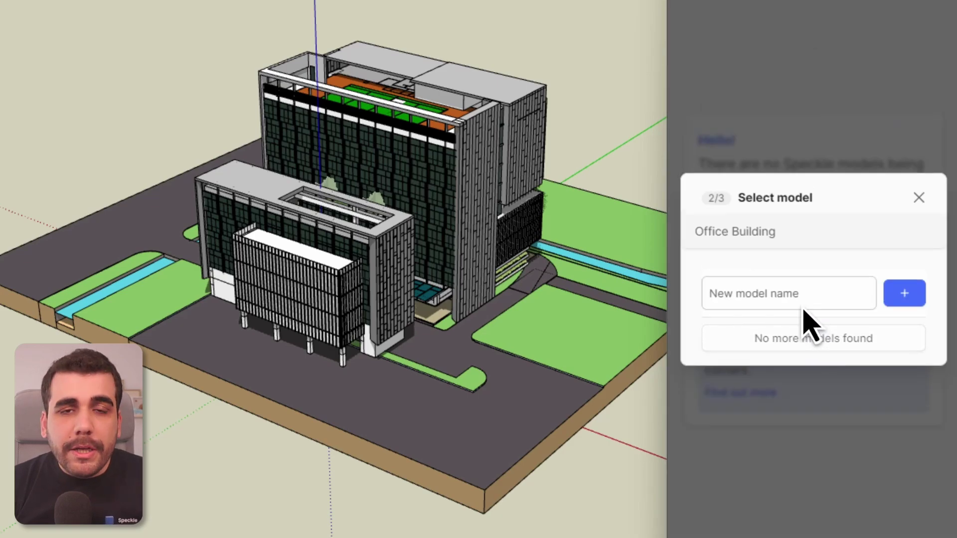
Add model 'architectural', publish all 746 window-selected objects to it, and view it online
left_click(906, 299)
left_click(828, 277)
type("architectural")
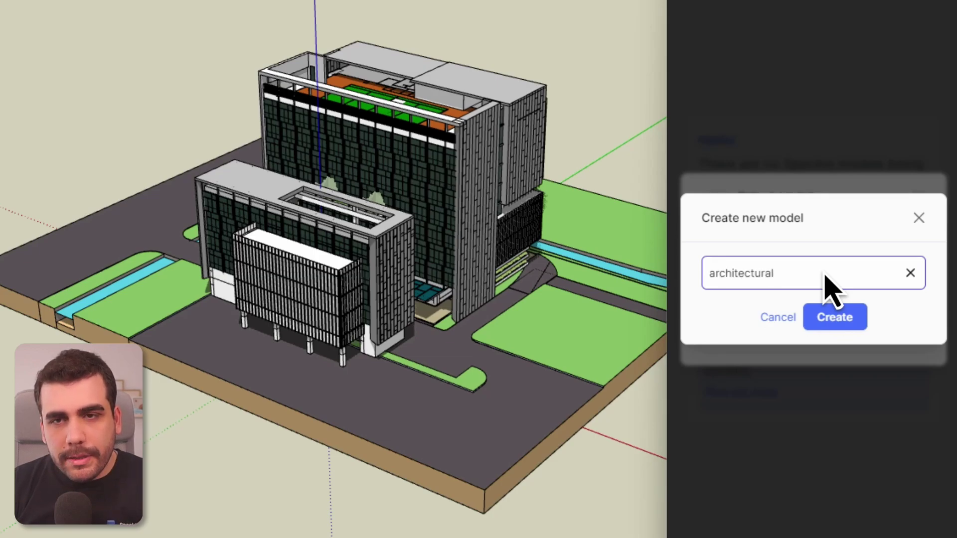
left_click(831, 319)
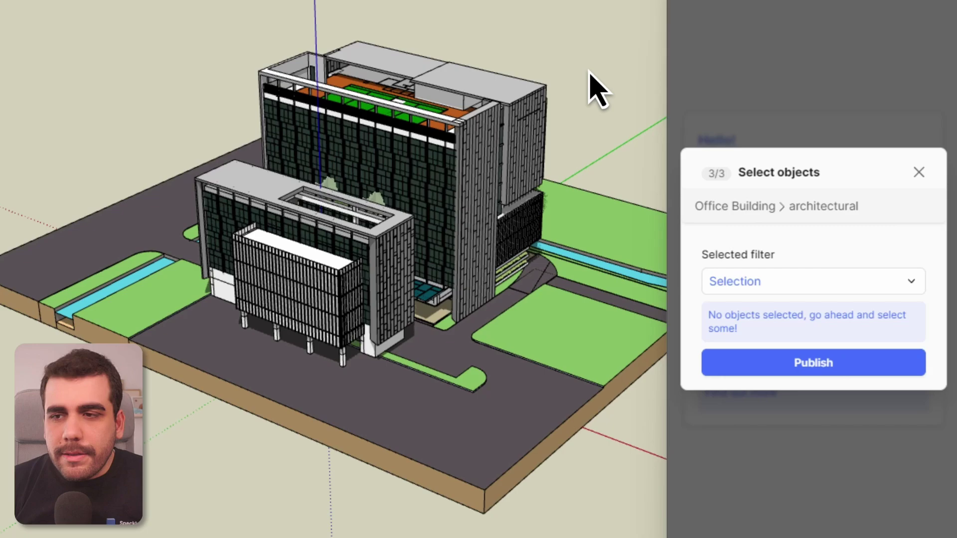
left_click_drag(622, 8, 90, 520)
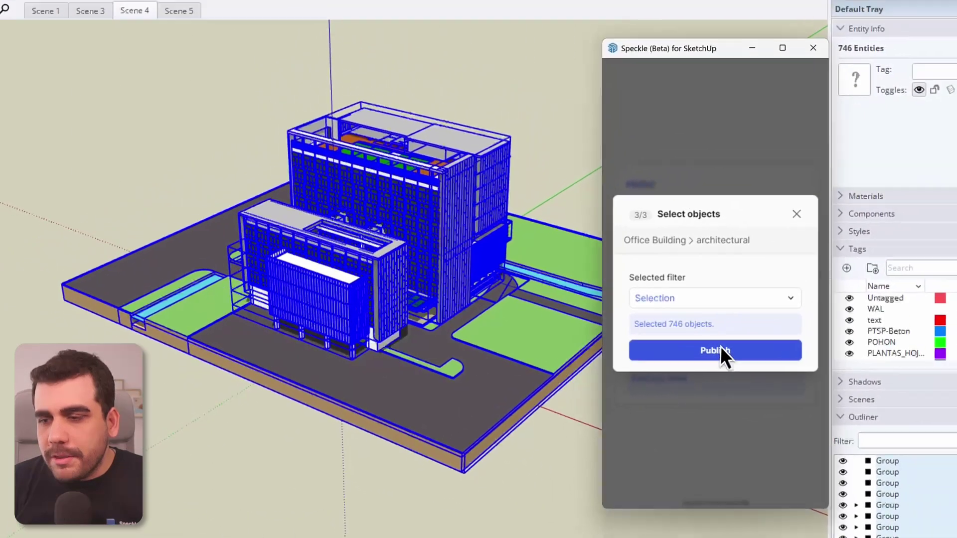
left_click(720, 347)
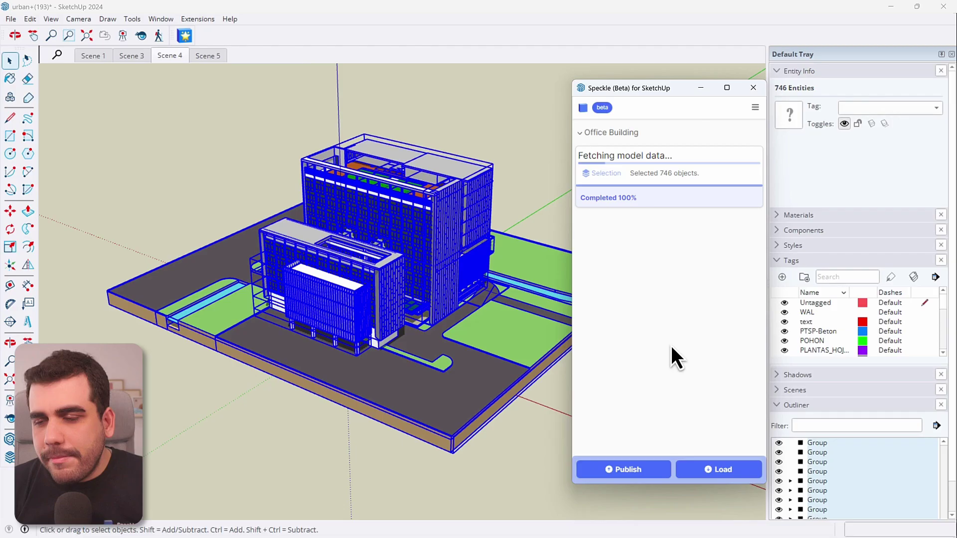
left_click(744, 196)
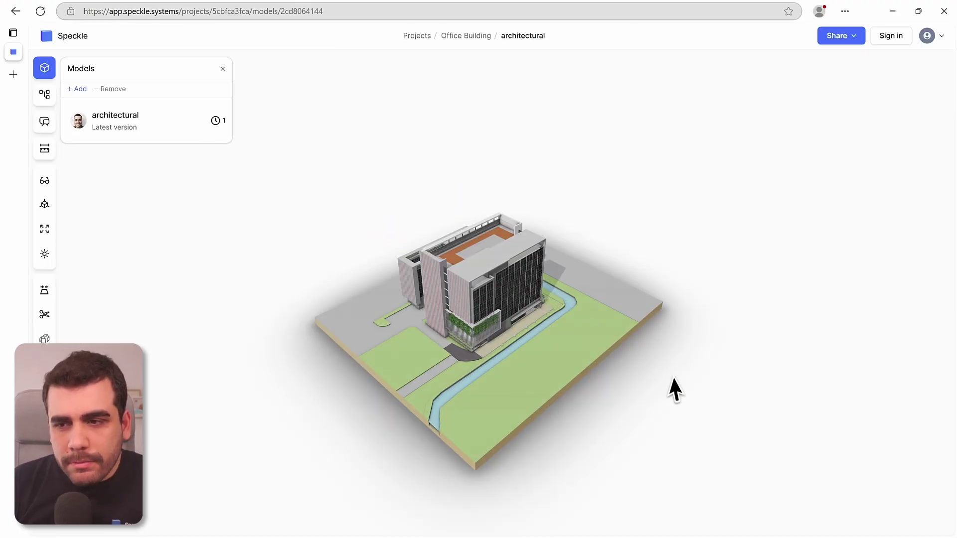
Orbit the architectural model in the Speckle viewer and copy its link from the Share menu
left_click_drag(673, 389, 405, 339)
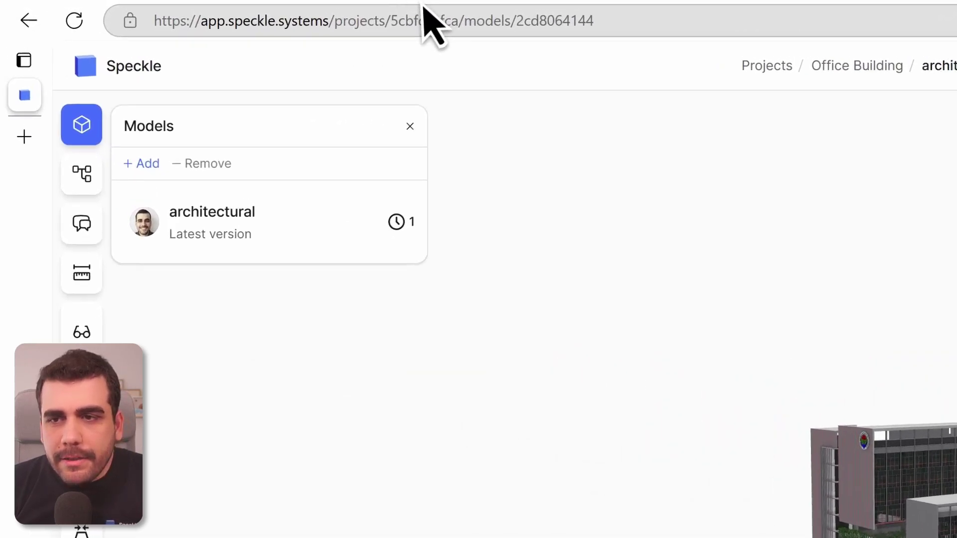
left_click(426, 18)
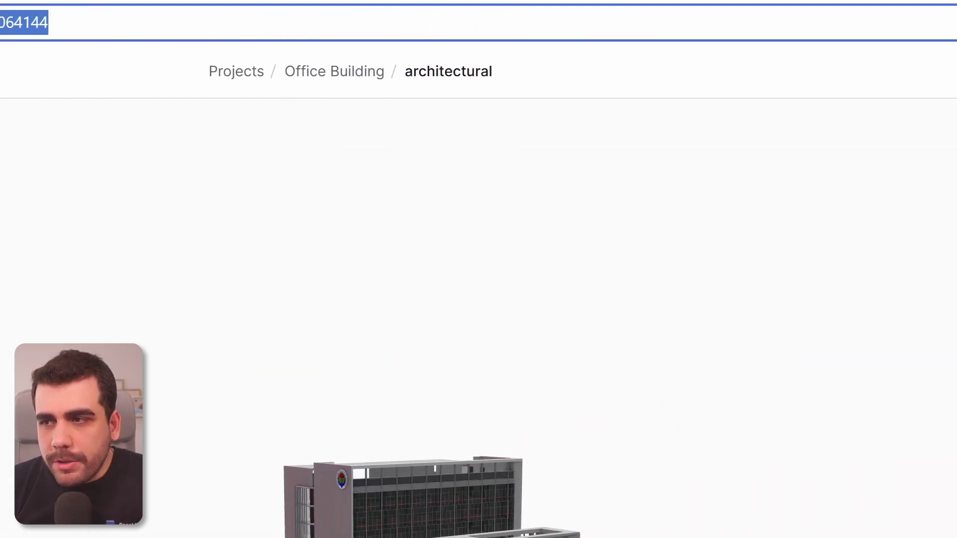
left_click(763, 72)
left_click(706, 122)
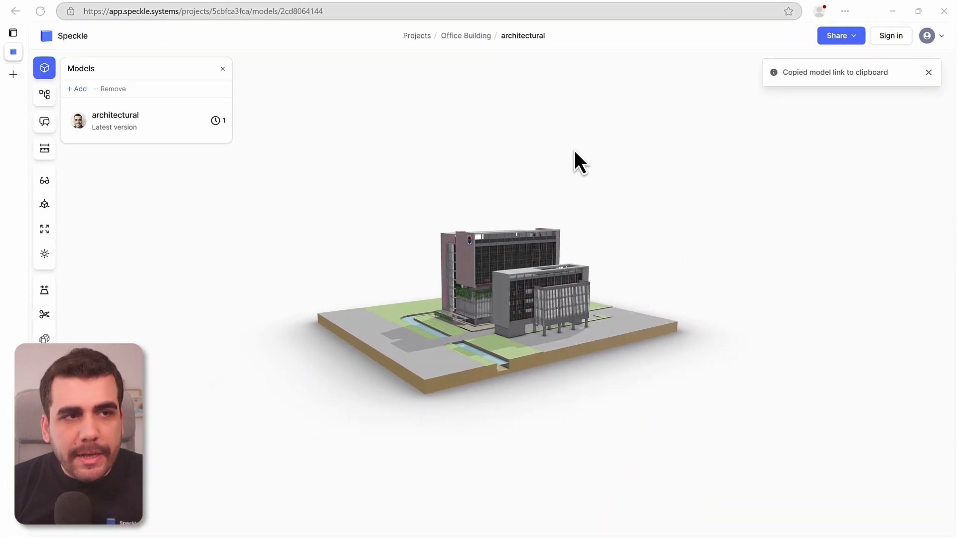
In Power BI Desktop, choose the Speckle data connector and accept the third-party service warning
key("alt+Tab")
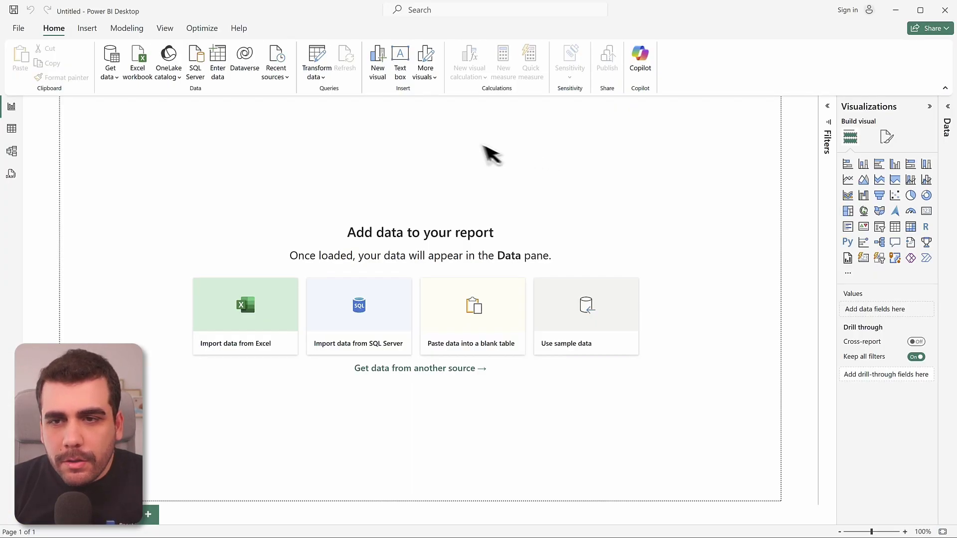
left_click(112, 53)
type("speckle")
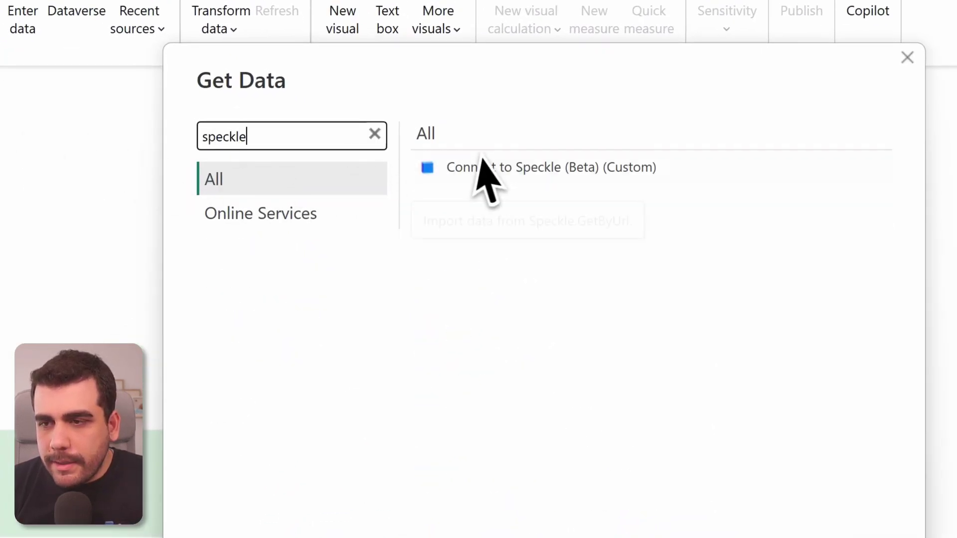
left_click(488, 164)
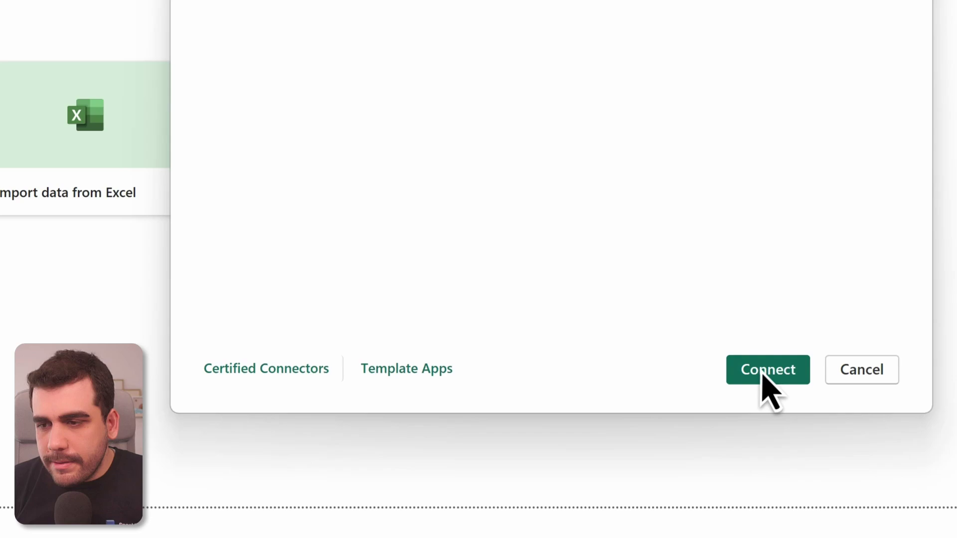
left_click(765, 373)
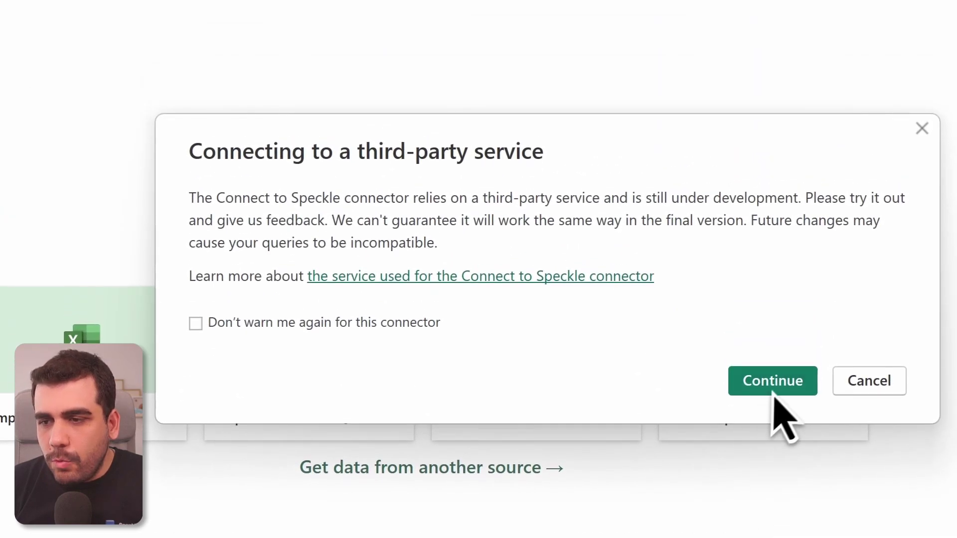
left_click(776, 158)
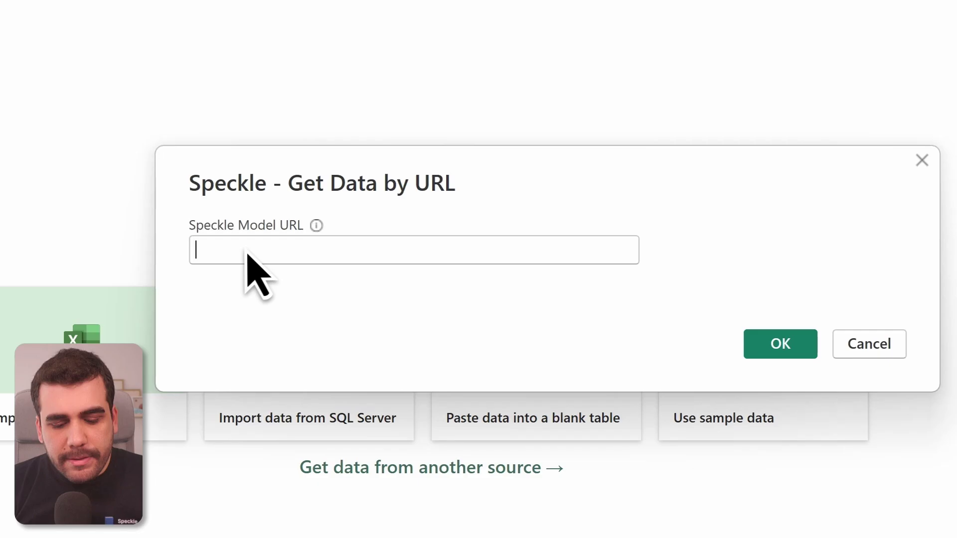
Paste the copied model URL, sign in to Speckle, and connect to load Query1
left_click(247, 254)
key("ctrl+v")
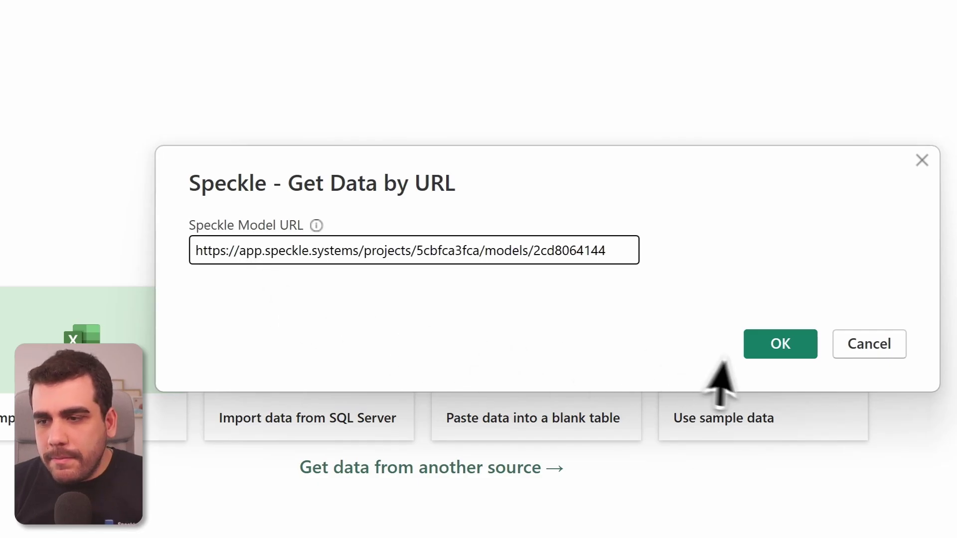
left_click(792, 350)
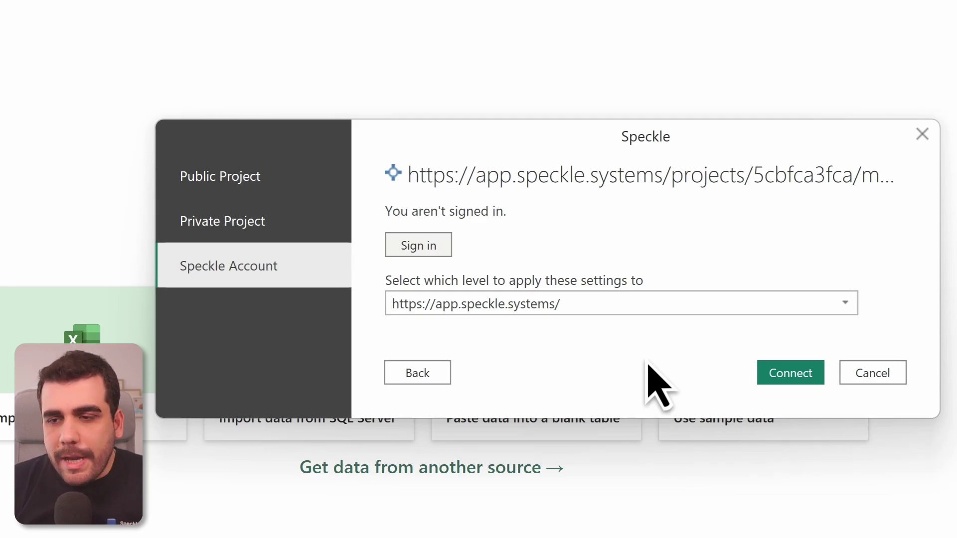
left_click(431, 255)
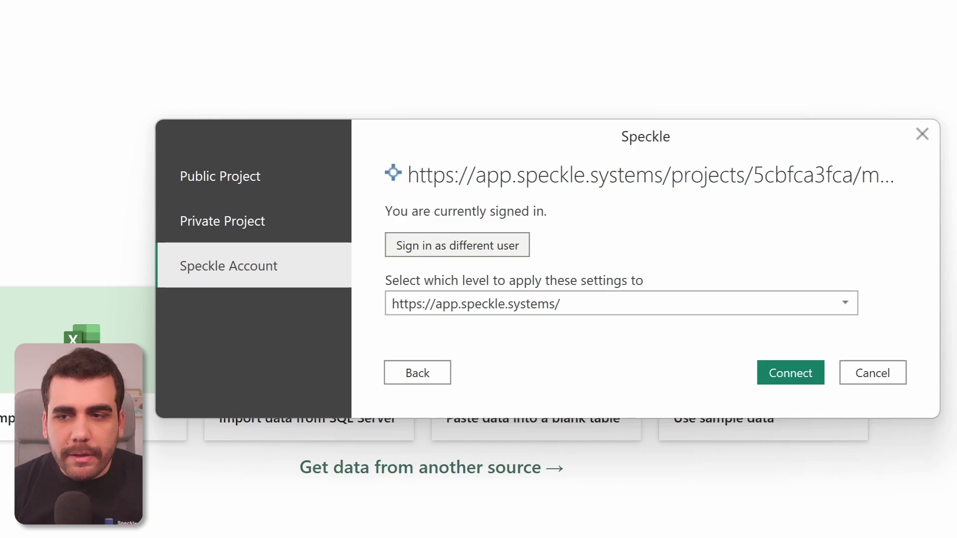
left_click(786, 379)
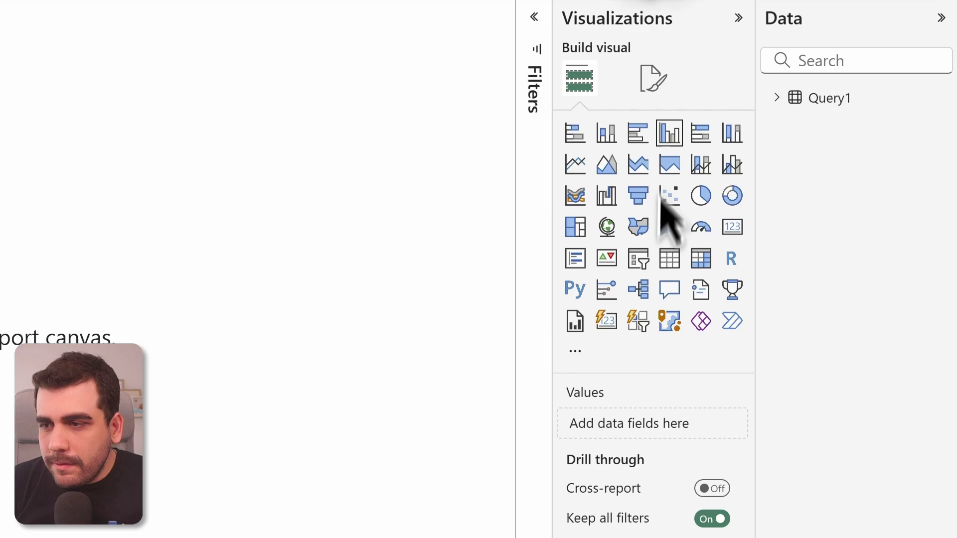
Import the Speckle (Beta) Power BI 3D Visual.pbiviz file as a custom visual
left_click(577, 355)
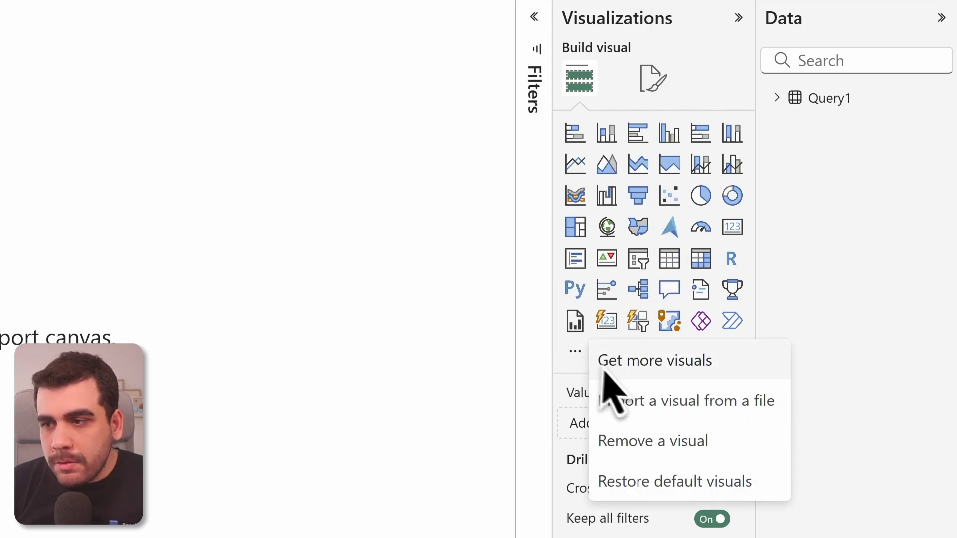
left_click(647, 405)
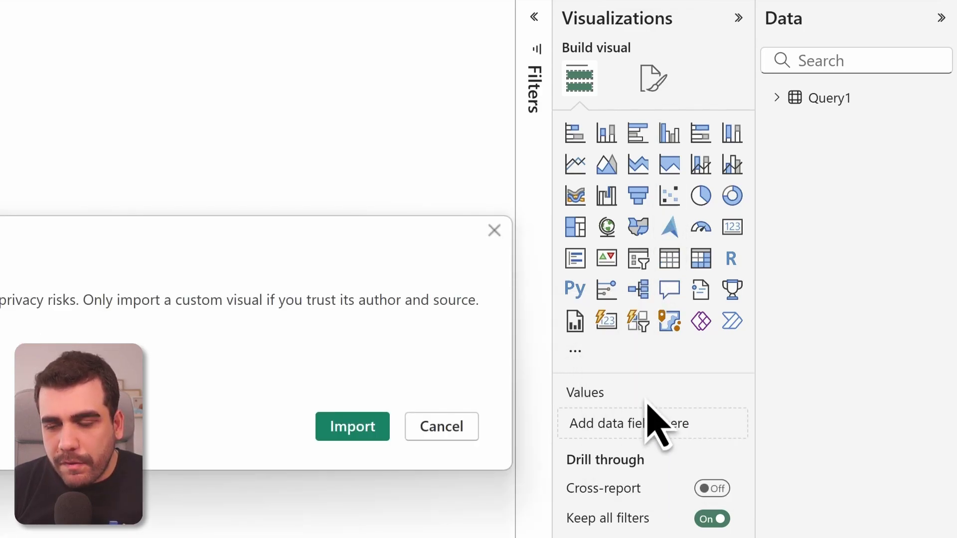
left_click(350, 437)
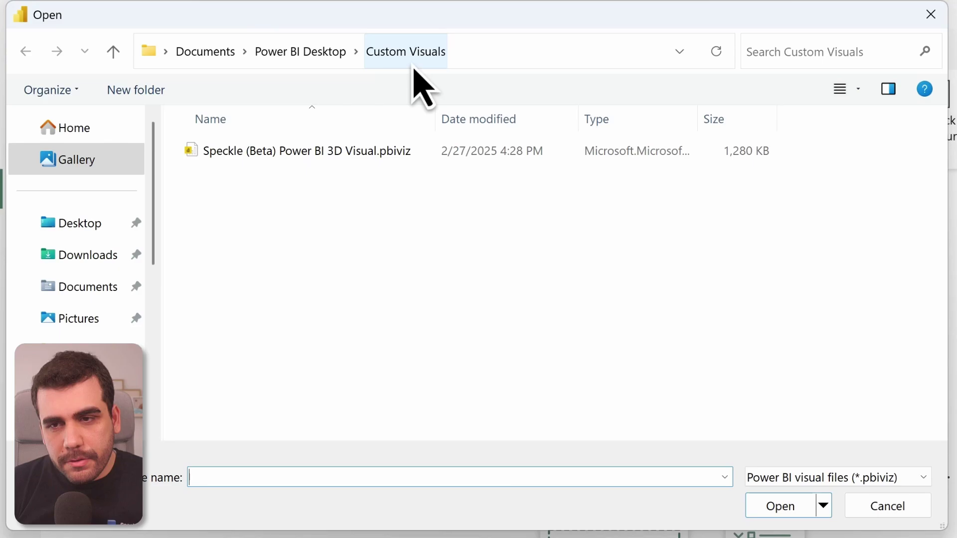
left_click(377, 158)
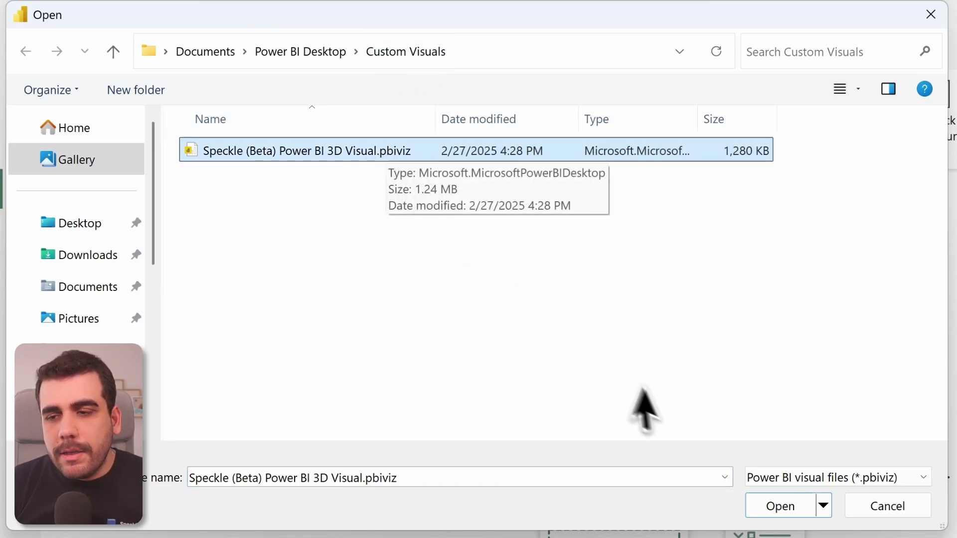
left_click(780, 511)
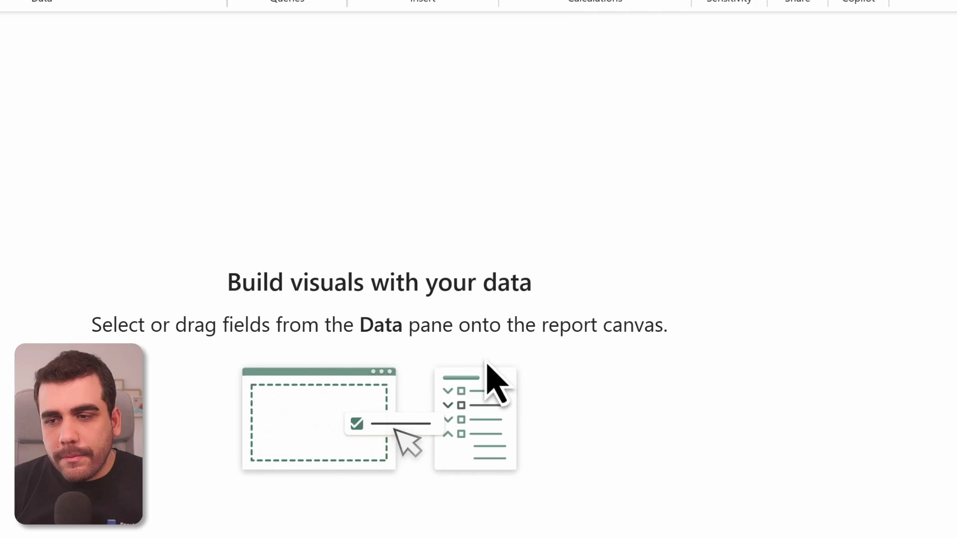
Add a Speckle 3D visual to the report page and stretch it to fill most of the canvas
left_click(574, 284)
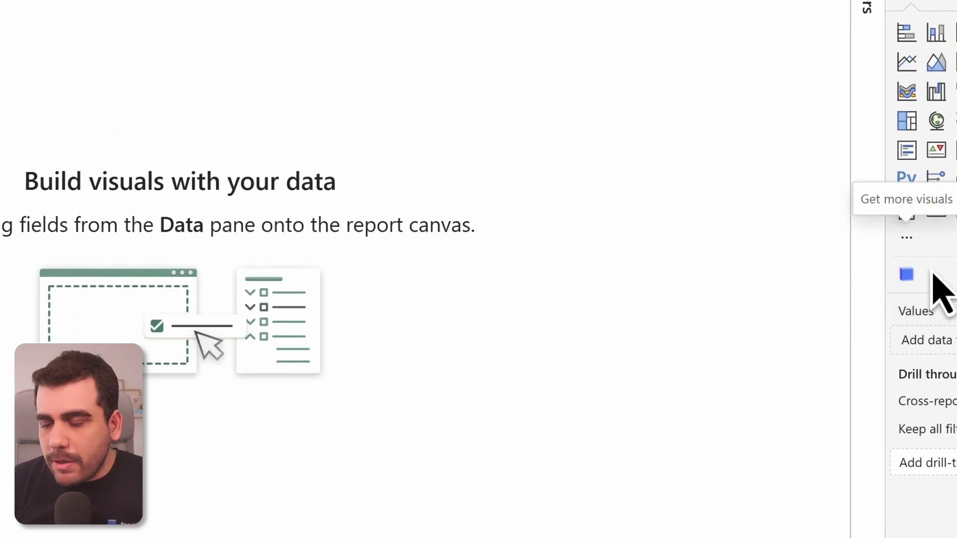
left_click(903, 279)
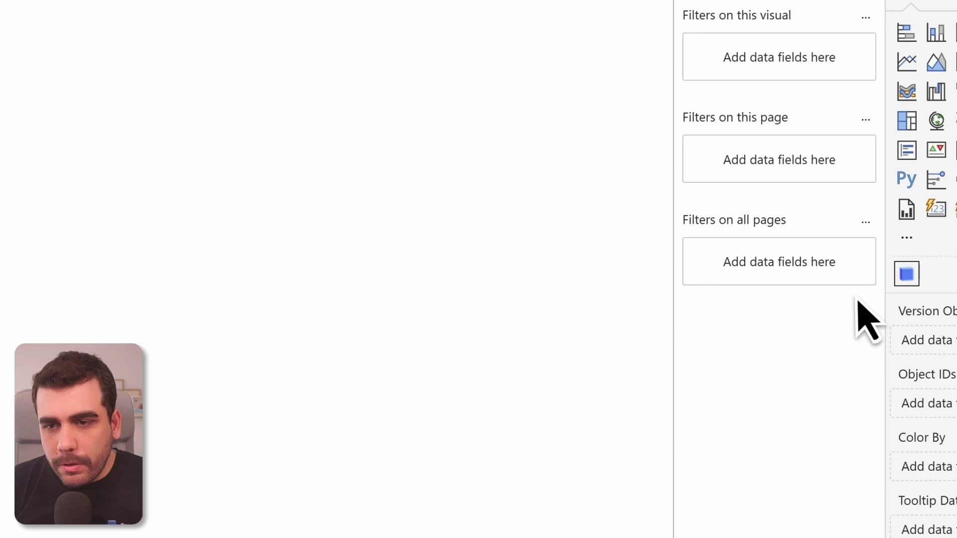
left_click_drag(193, 190, 567, 533)
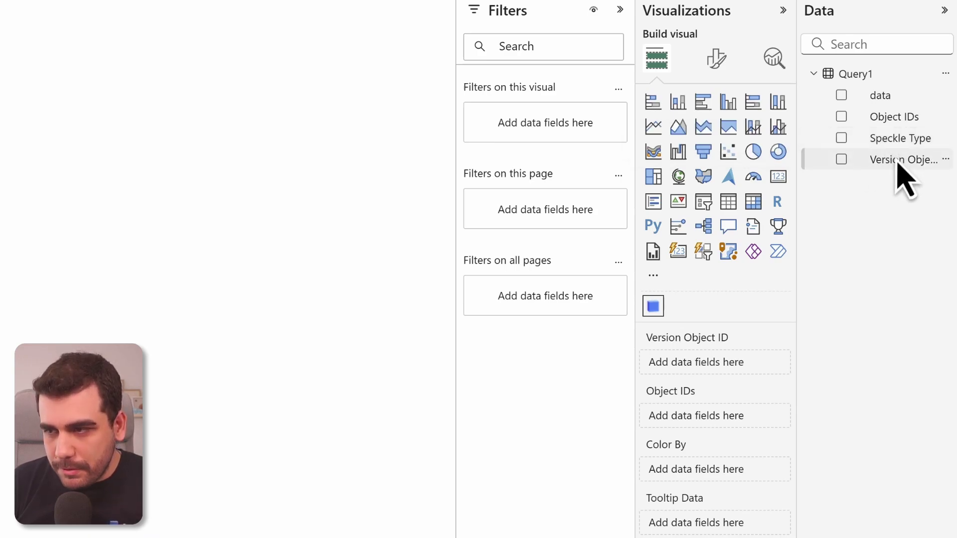
Bind Version Object ID and Object IDs to the Speckle visual, with Object IDs also as tooltip data
left_click_drag(895, 166, 704, 371)
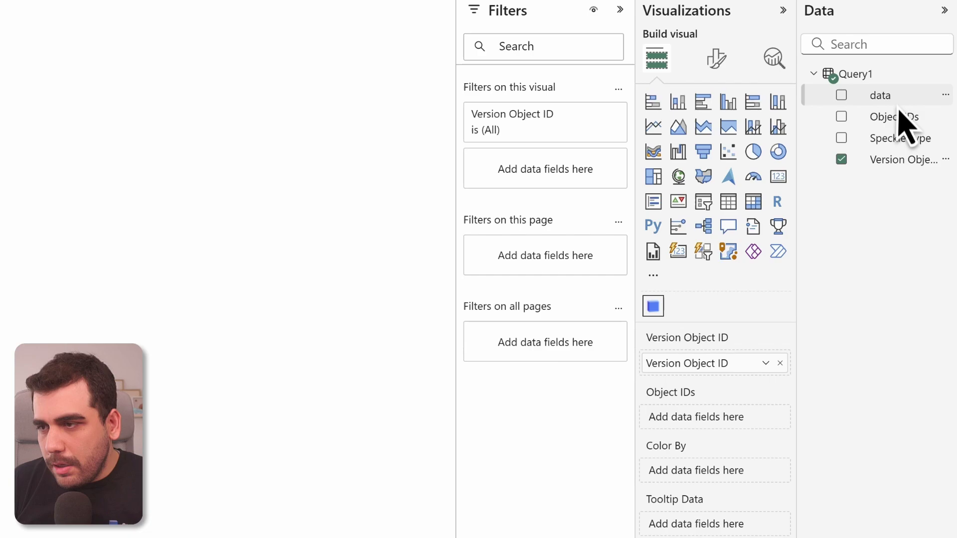
left_click_drag(900, 116, 719, 422)
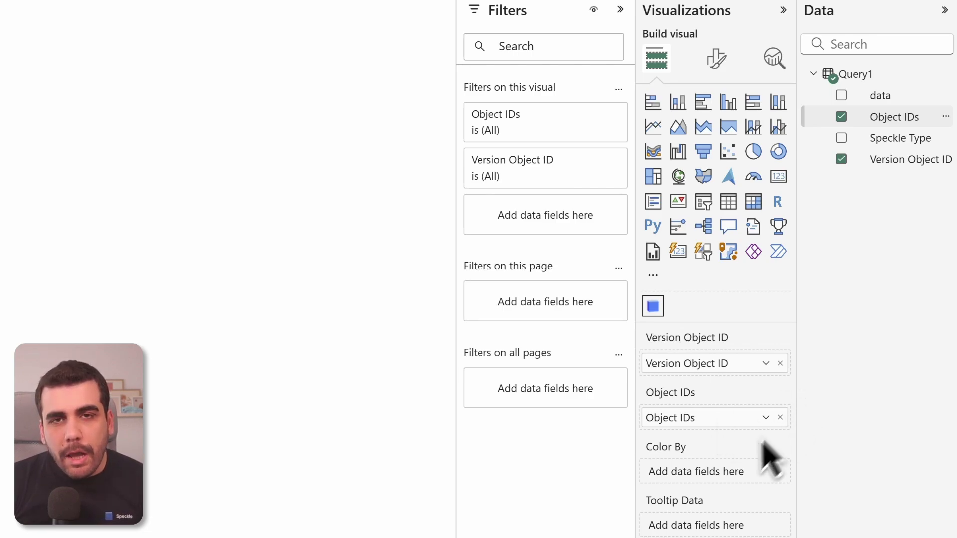
left_click_drag(884, 119, 845, 368)
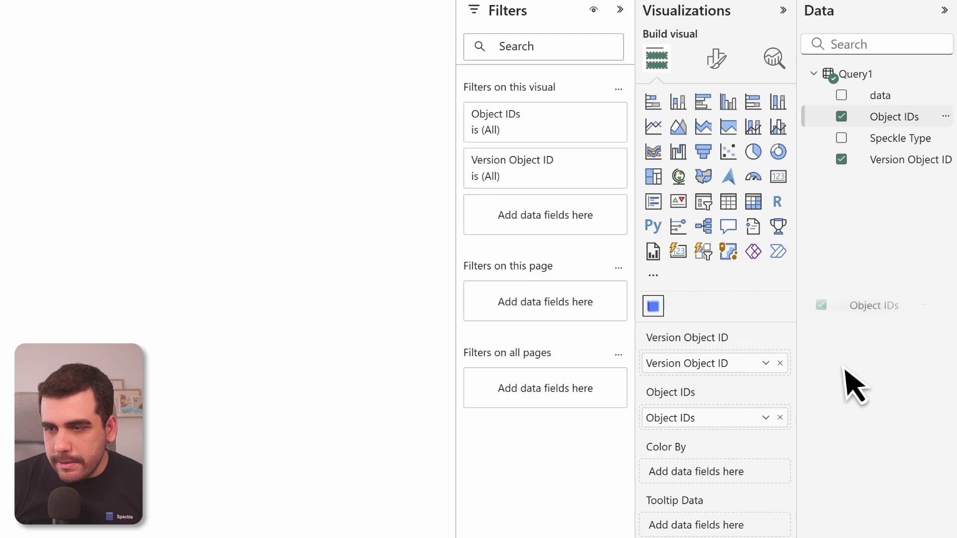
left_click_drag(721, 533, 720, 532)
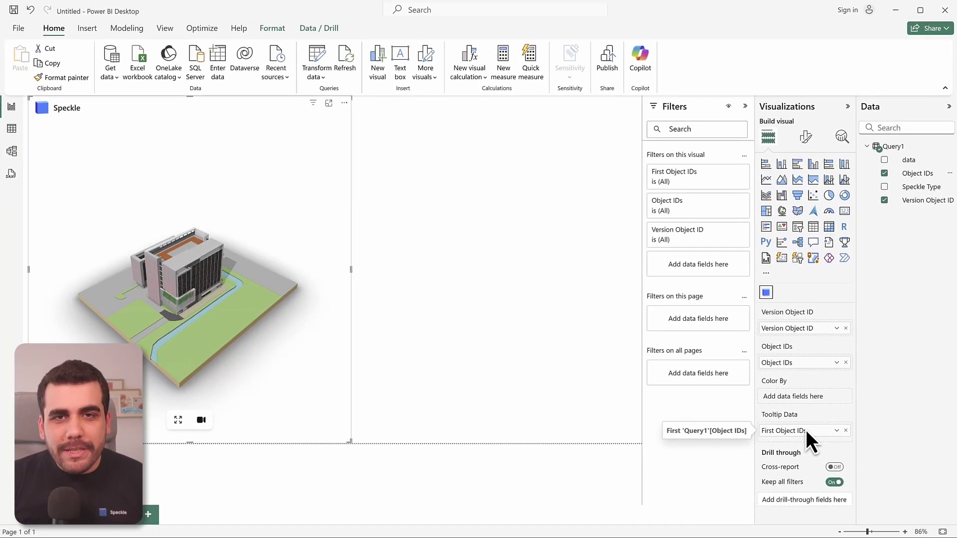
left_click_drag(171, 331, 197, 279)
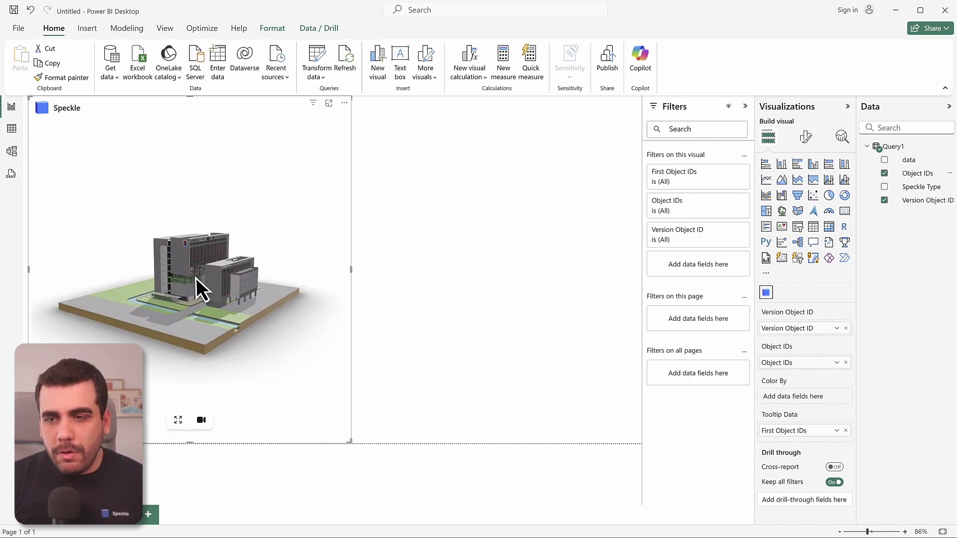
scroll(198, 272, "up", 3)
scroll(198, 266, "up", 5)
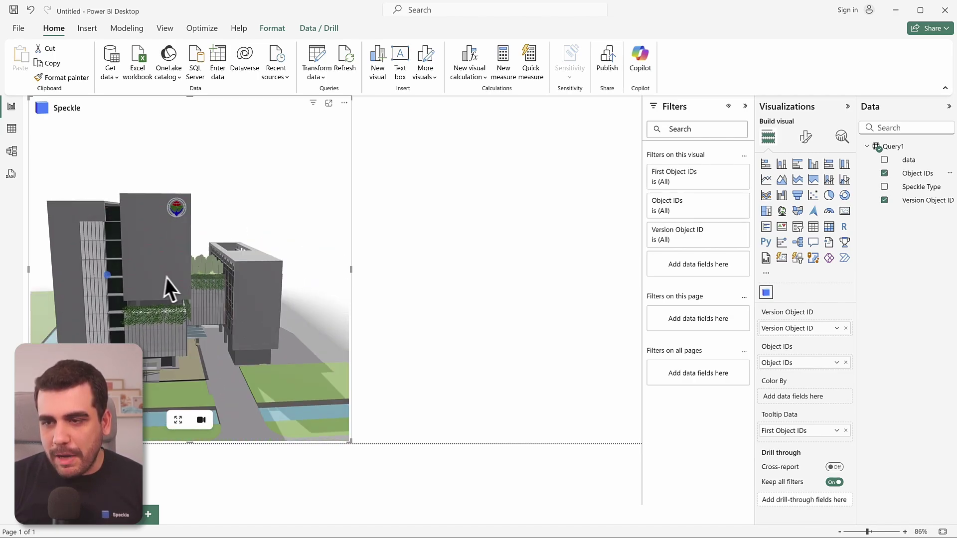
left_click_drag(194, 272, 156, 288)
scroll(156, 288, "down", 5)
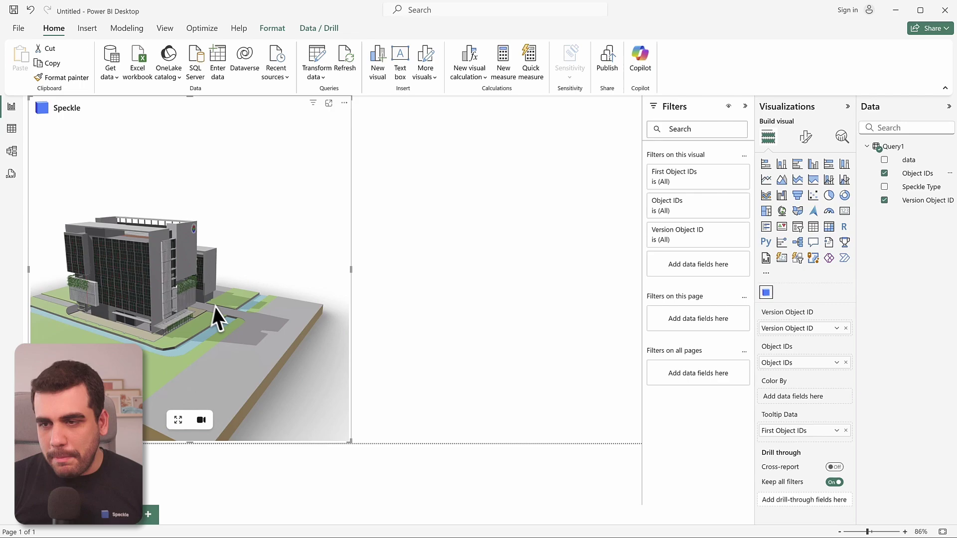
scroll(260, 240, "down", 3)
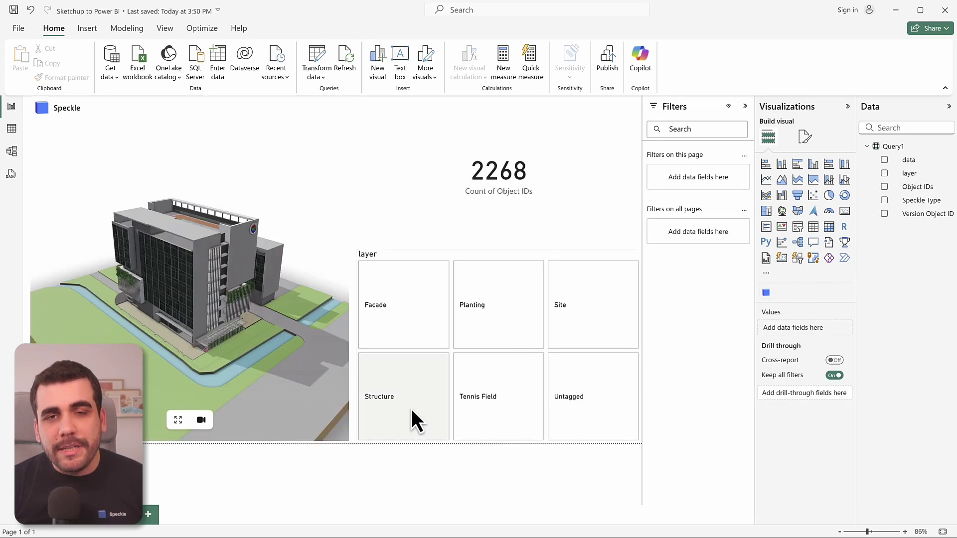
Filter the slicer through Facade, Planting and Site, ending on Structure with 353 objects
left_click(390, 319)
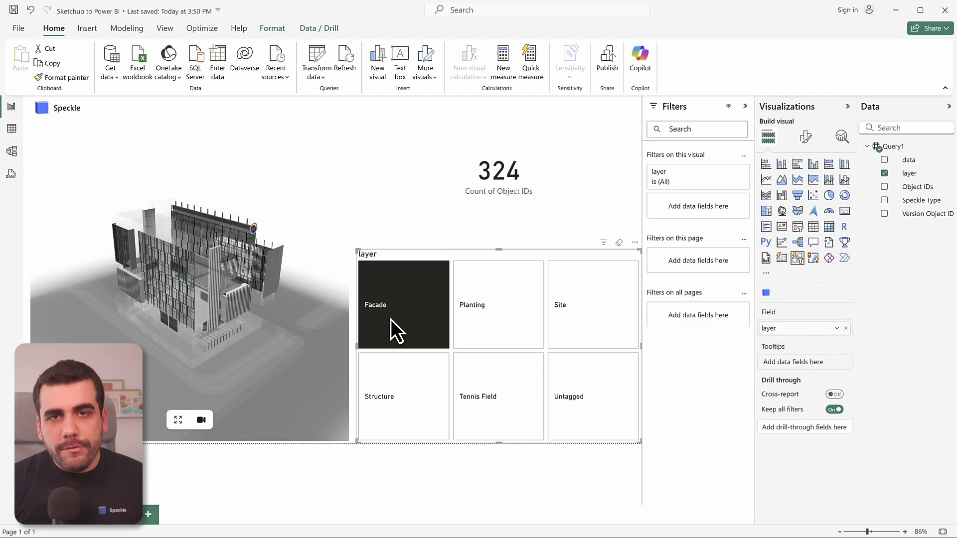
left_click_drag(141, 257, 148, 238)
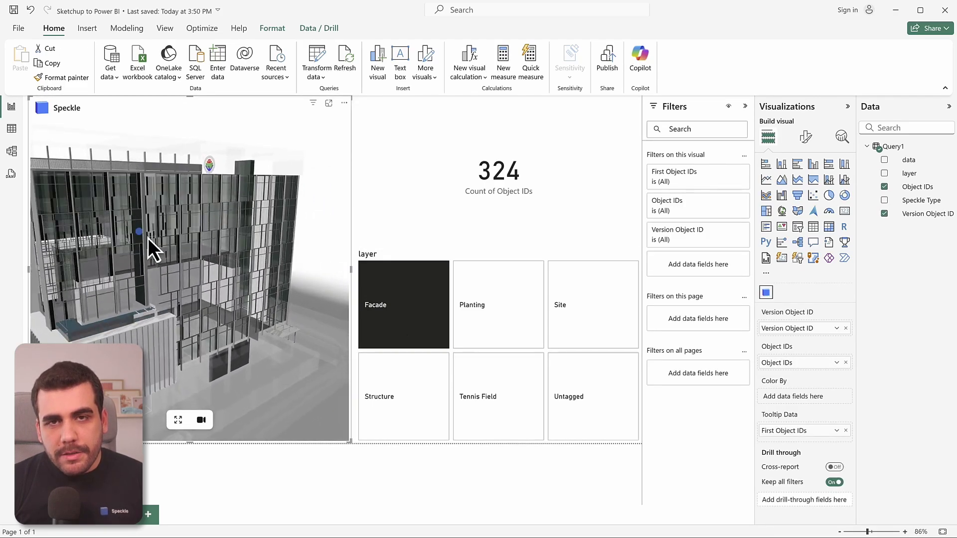
left_click(523, 324)
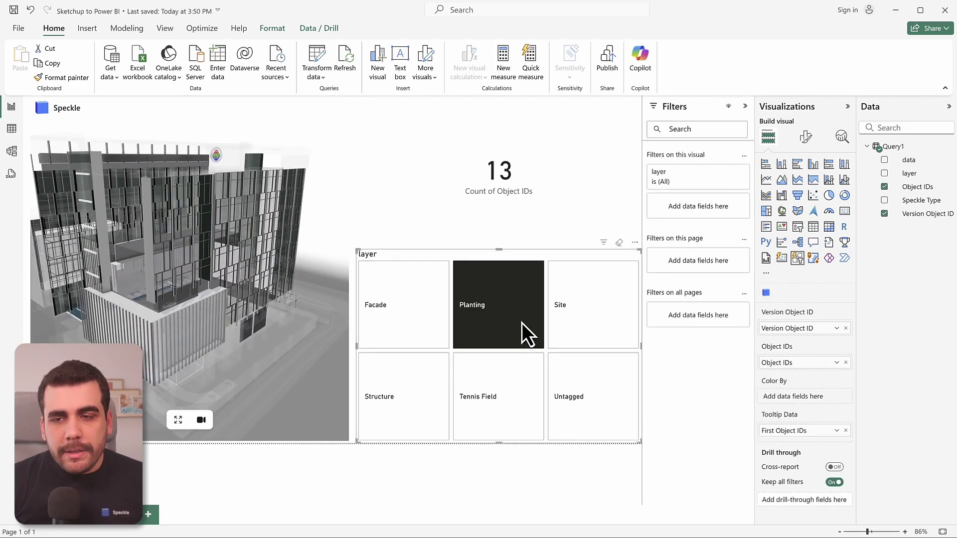
left_click(582, 335)
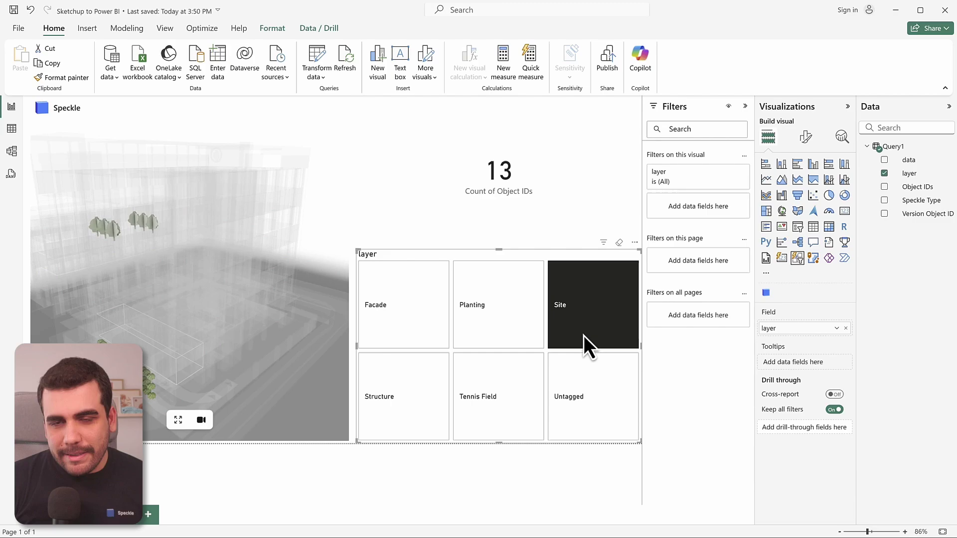
left_click(396, 399)
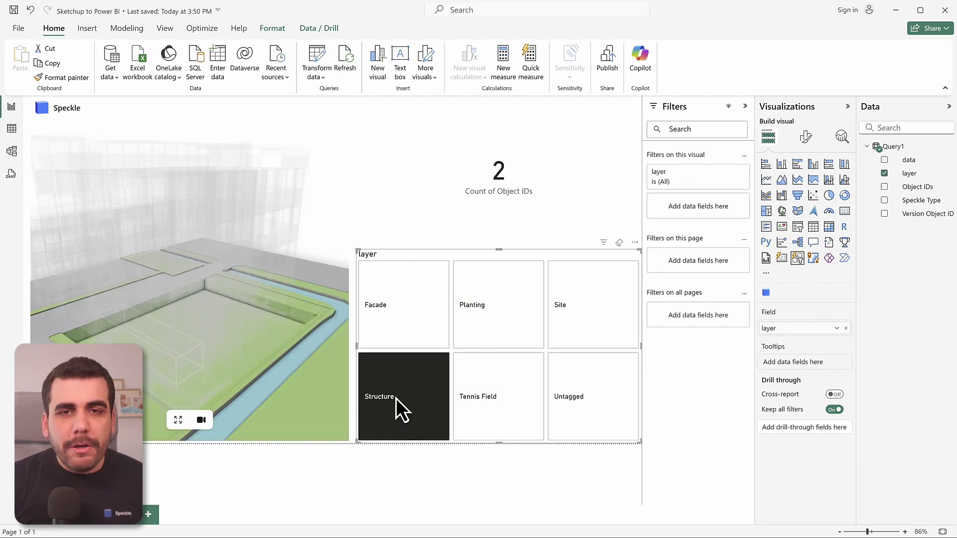
left_click(230, 250)
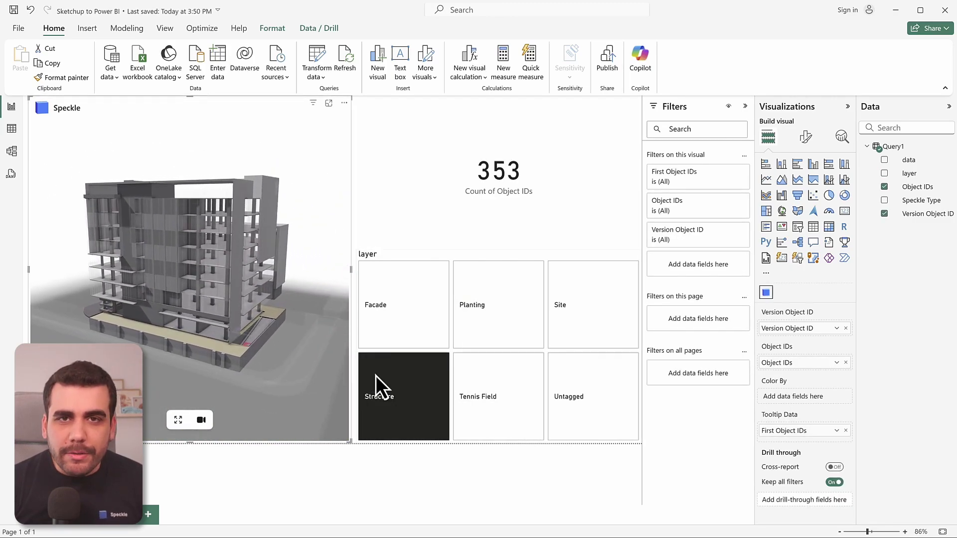